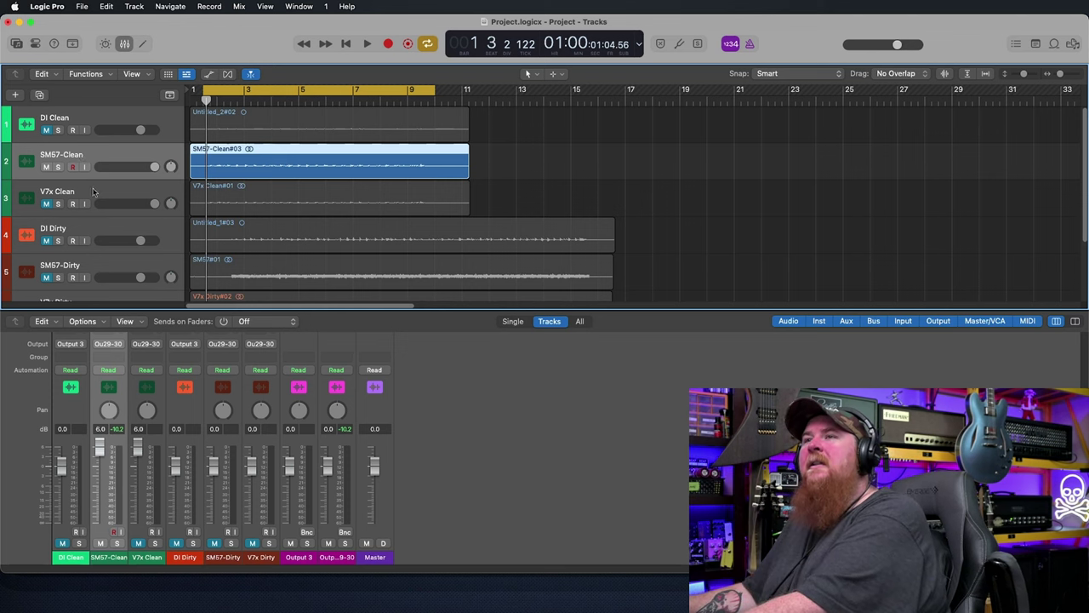
# - Mute the SM57-Clean track, unmute V7x Clean and play it back on its own, then mute it again
pyautogui.click(93, 191)
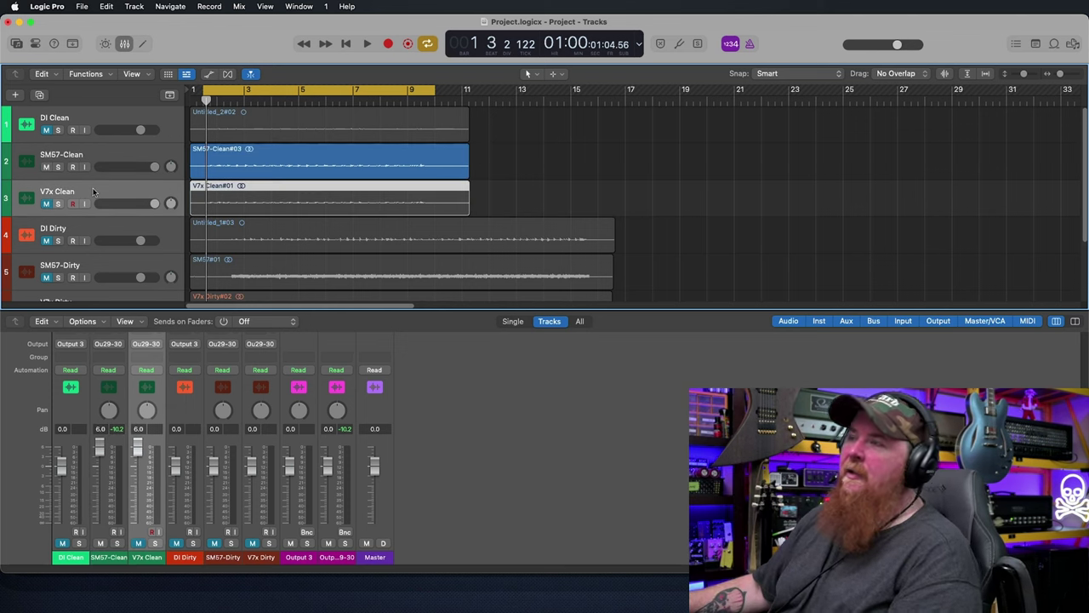
pyautogui.click(93, 194)
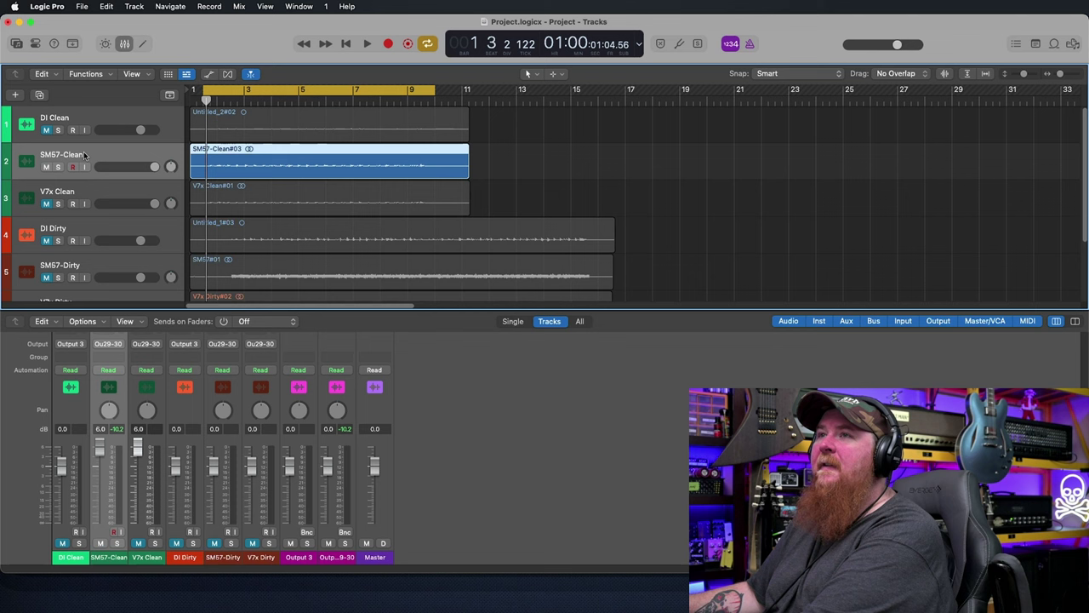
pyautogui.click(94, 198)
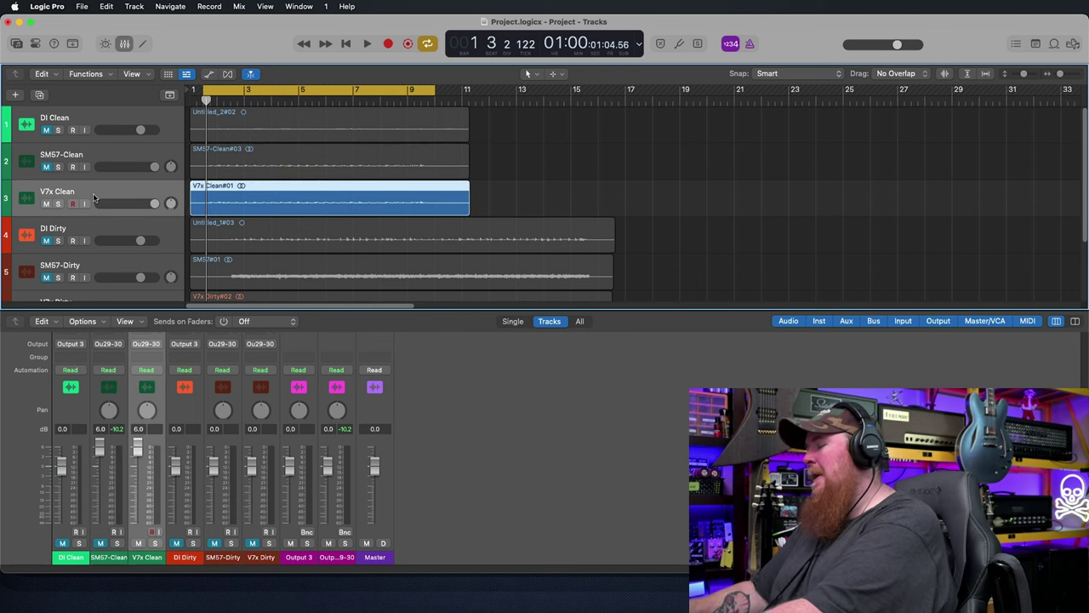
pyautogui.press('space')
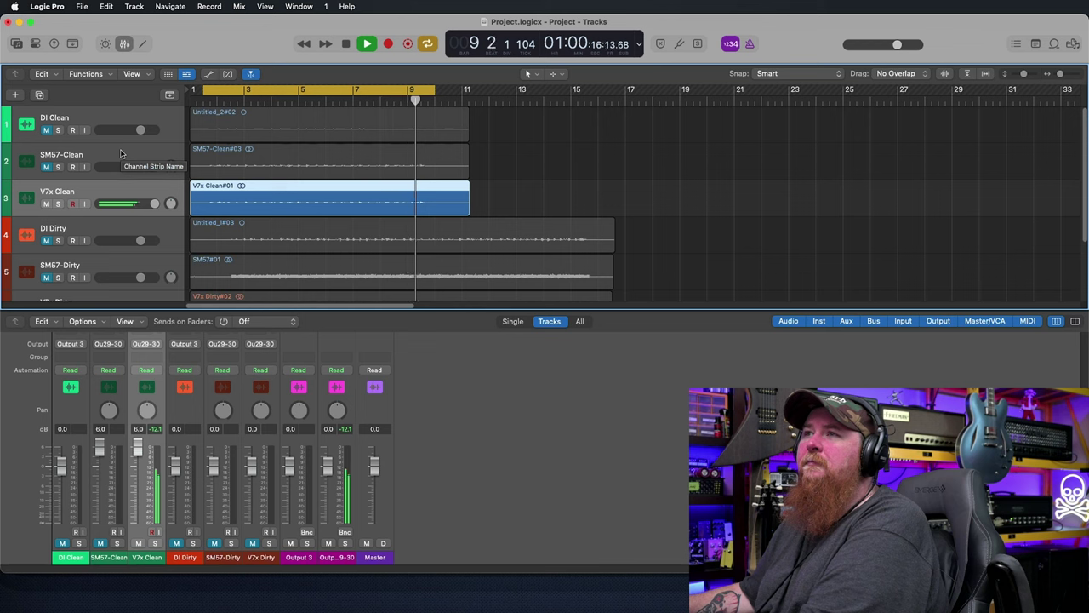
pyautogui.press('space')
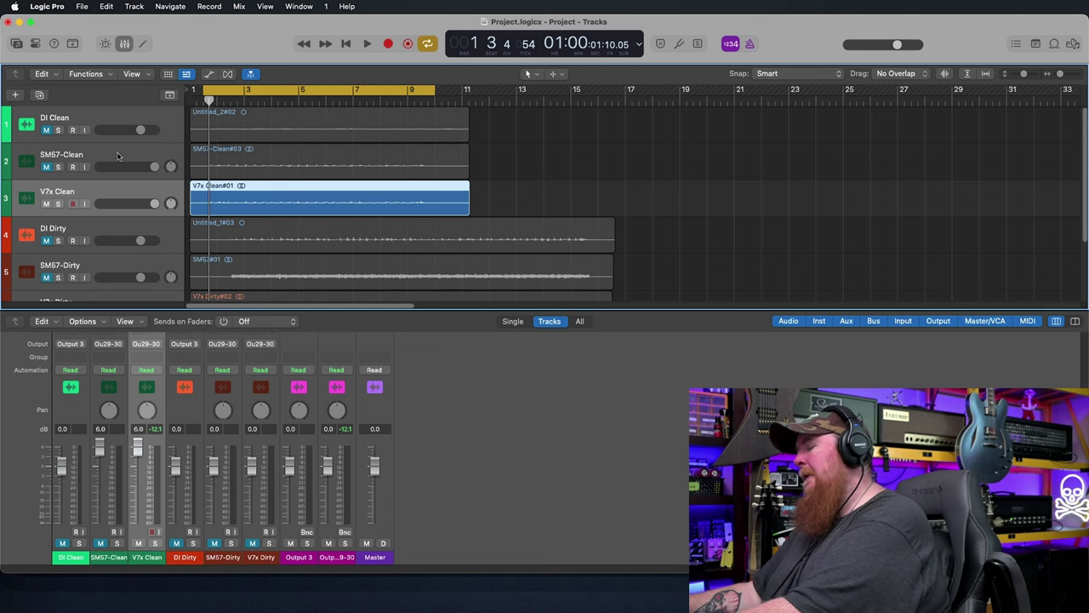
pyautogui.press('super+shift+a')
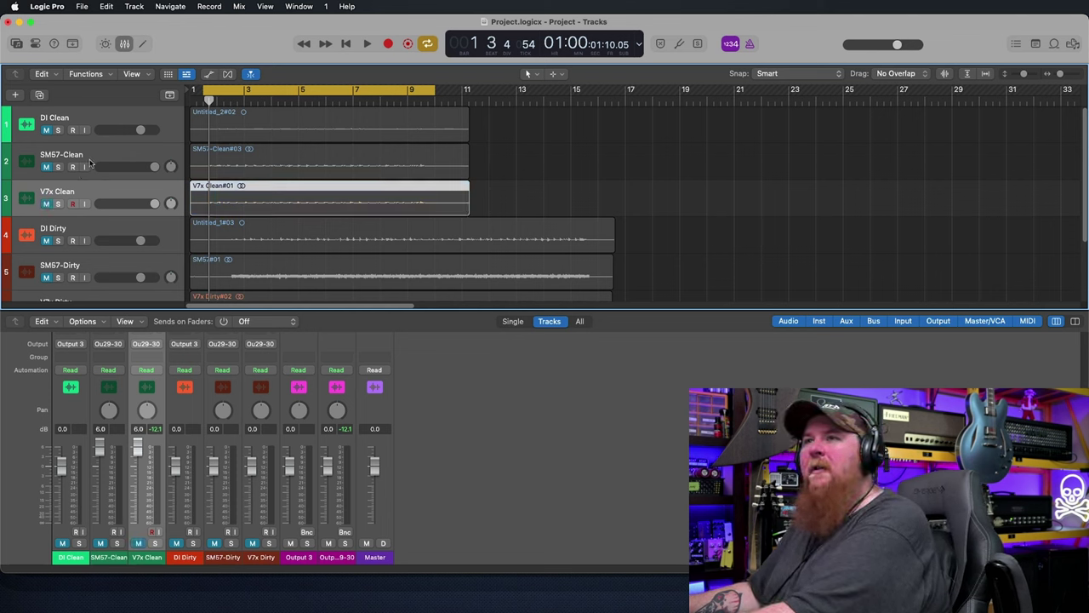
# - Compare the clean takes by playing SM57-Clean alone, switching to V7x Clean alone around bar 9, then stopping and muting it
pyautogui.click(90, 153)
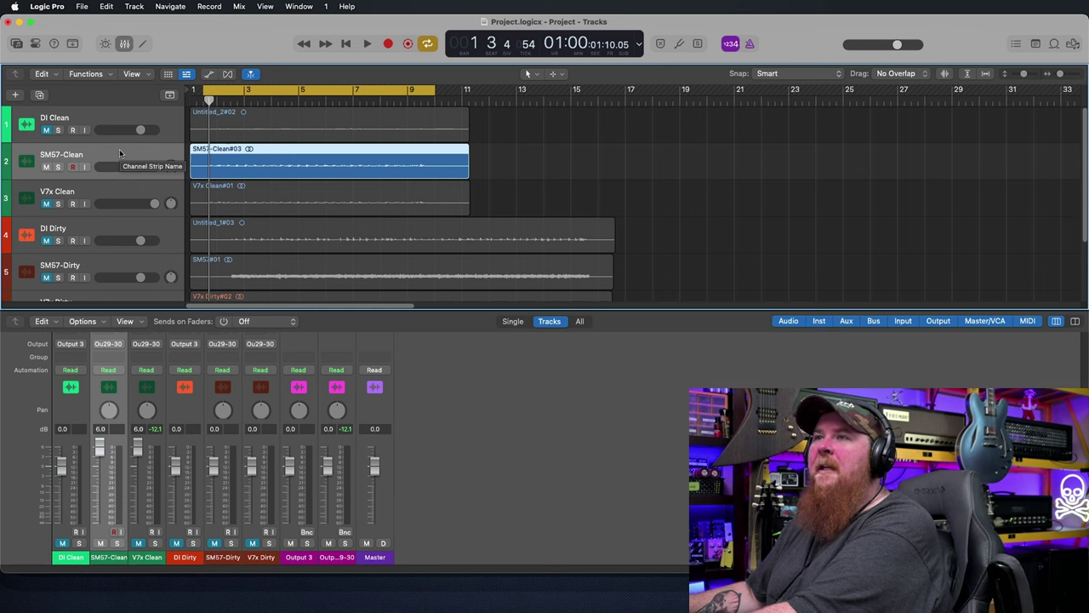
pyautogui.press('space')
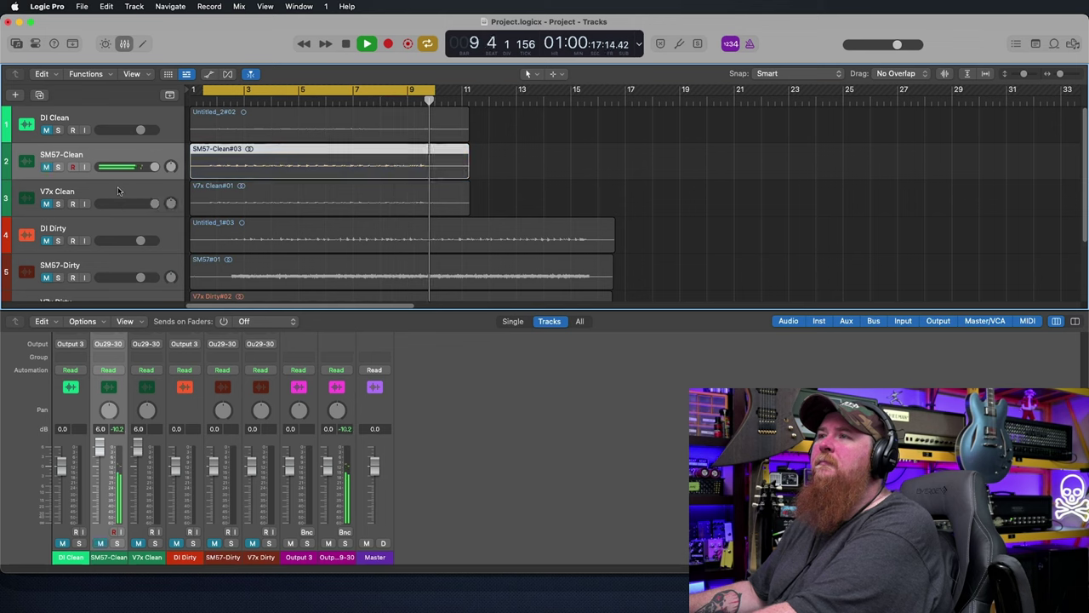
pyautogui.click(119, 189)
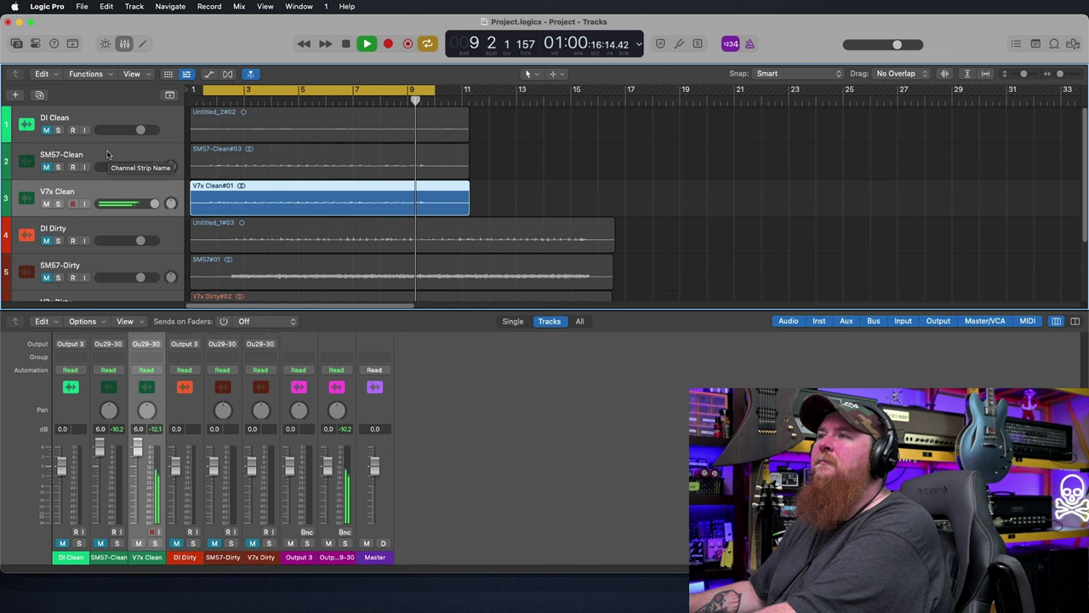
pyautogui.press('space')
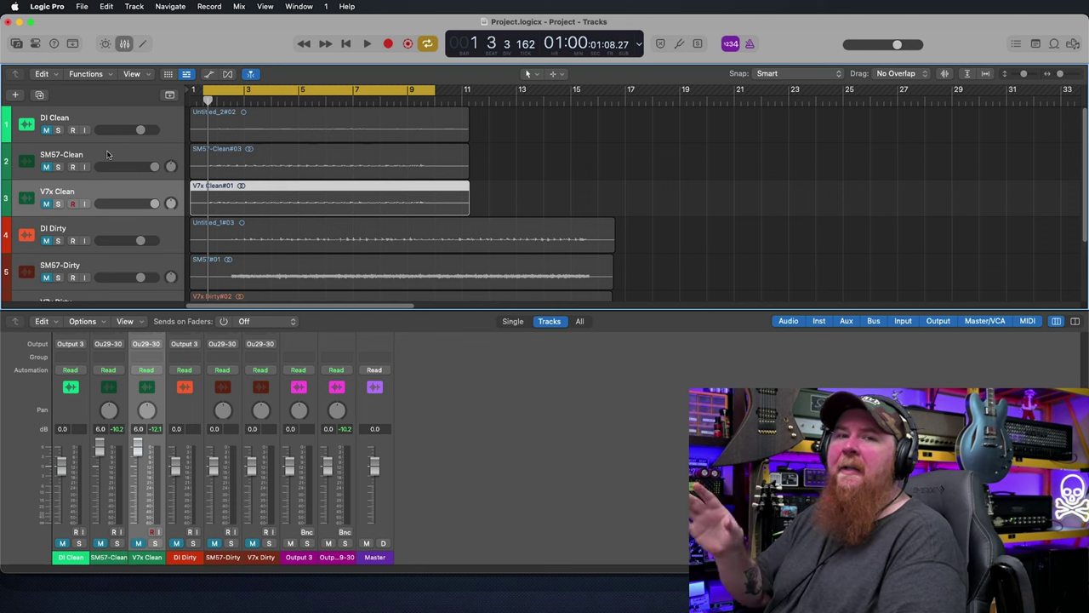
# - Select the SM57-Dirty track, unmute it and play a short bit of it on its own
pyautogui.scroll(-2, 114, 193)
pyautogui.click(115, 197)
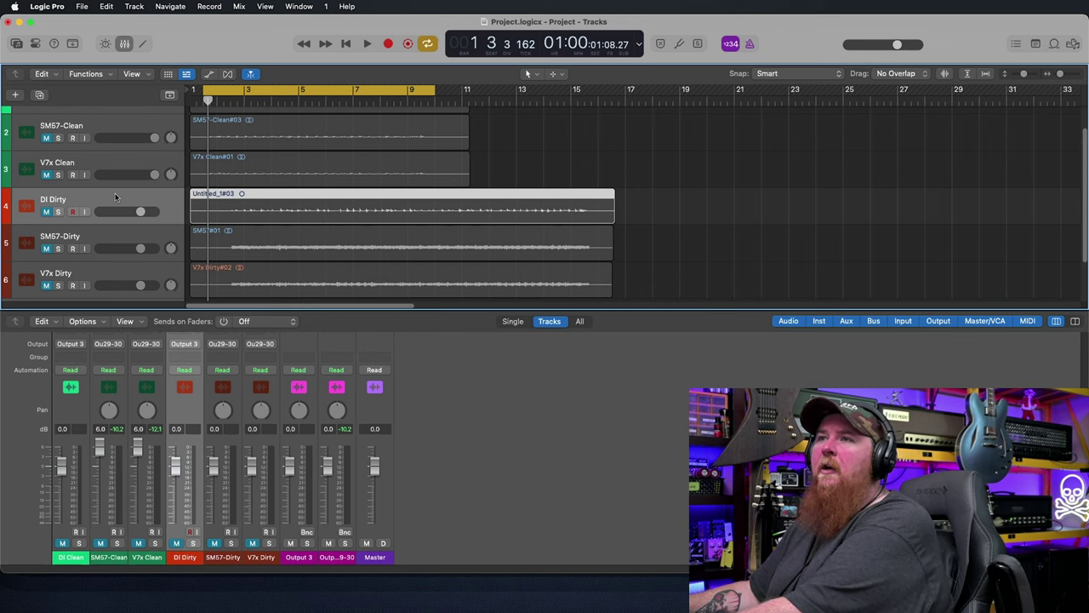
pyautogui.scroll(-2, 116, 198)
pyautogui.click(120, 203)
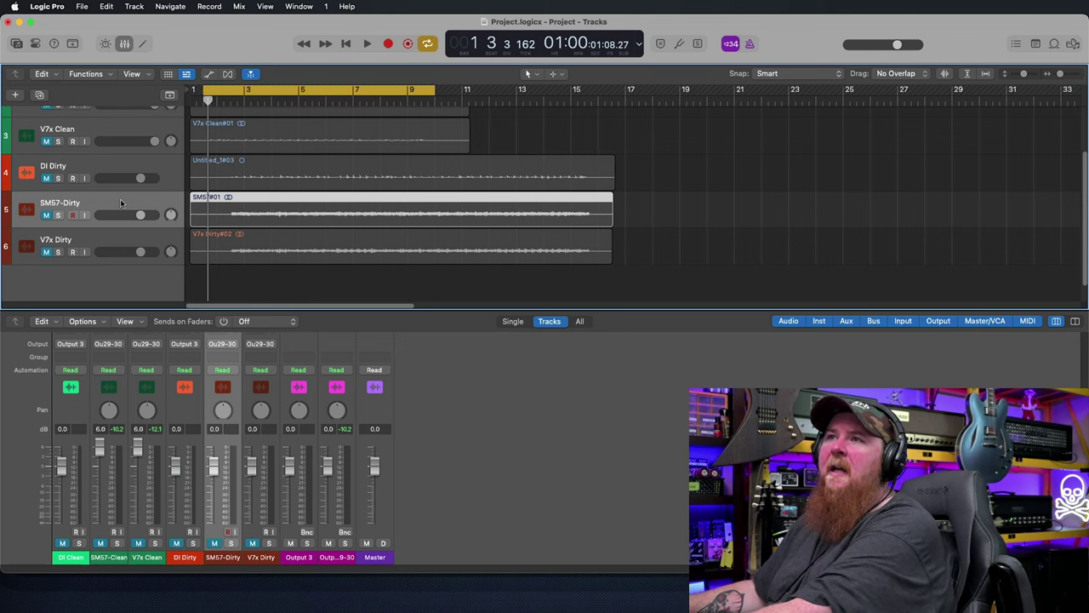
pyautogui.scroll(2, 120, 198)
pyautogui.scroll(-2, 120, 198)
pyautogui.scroll(-1, 120, 203)
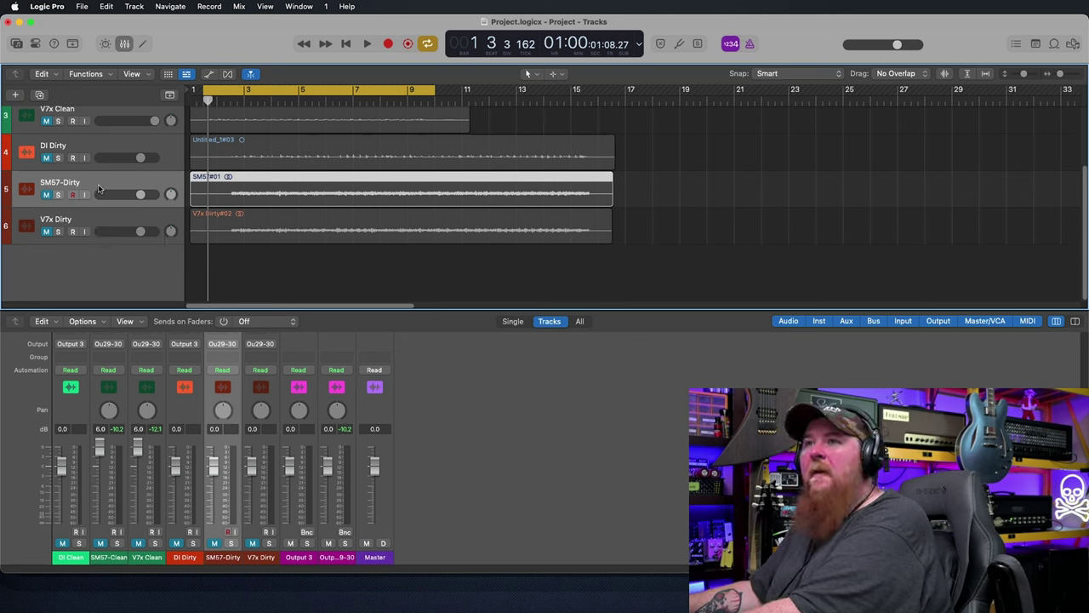
pyautogui.click(98, 188)
pyautogui.press('space')
pyautogui.press('space')
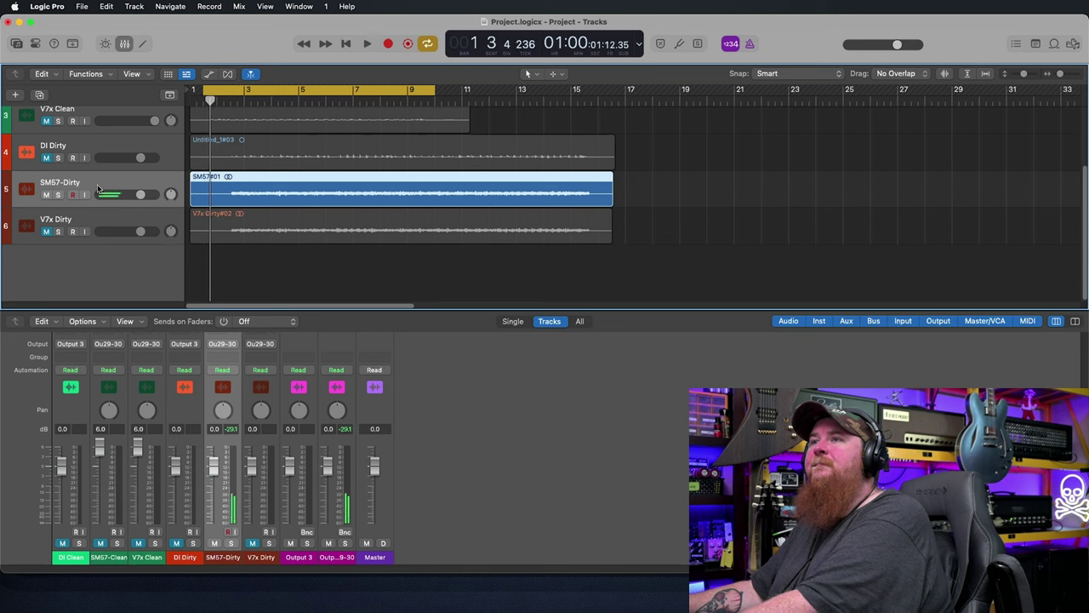
# - Set the cycle range from about bar 2 to late bar 15, play SM57-Dirty through it with cycling on, then mute the track
pyautogui.moveTo(228, 90); pyautogui.dragTo(249, 91)
pyautogui.moveTo(456, 91); pyautogui.dragTo(593, 92)
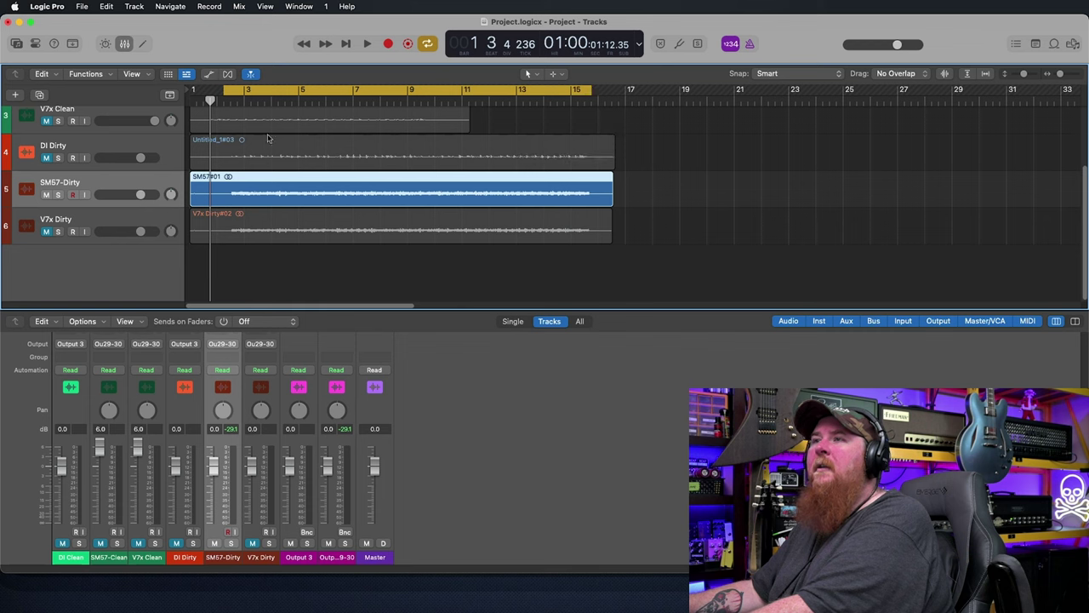
pyautogui.click(253, 100)
pyautogui.press('space')
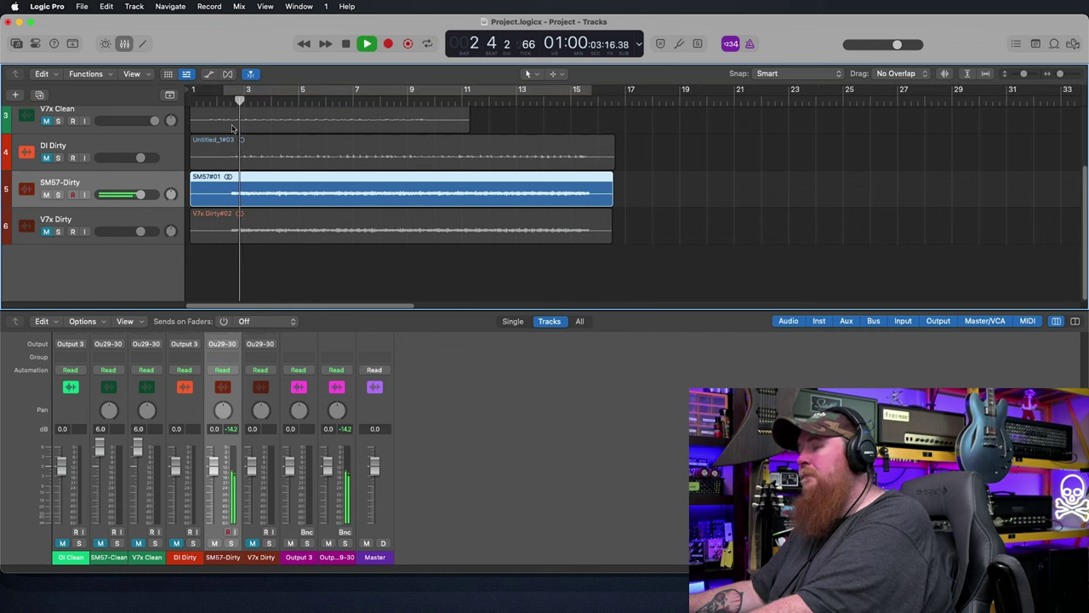
pyautogui.press('c')
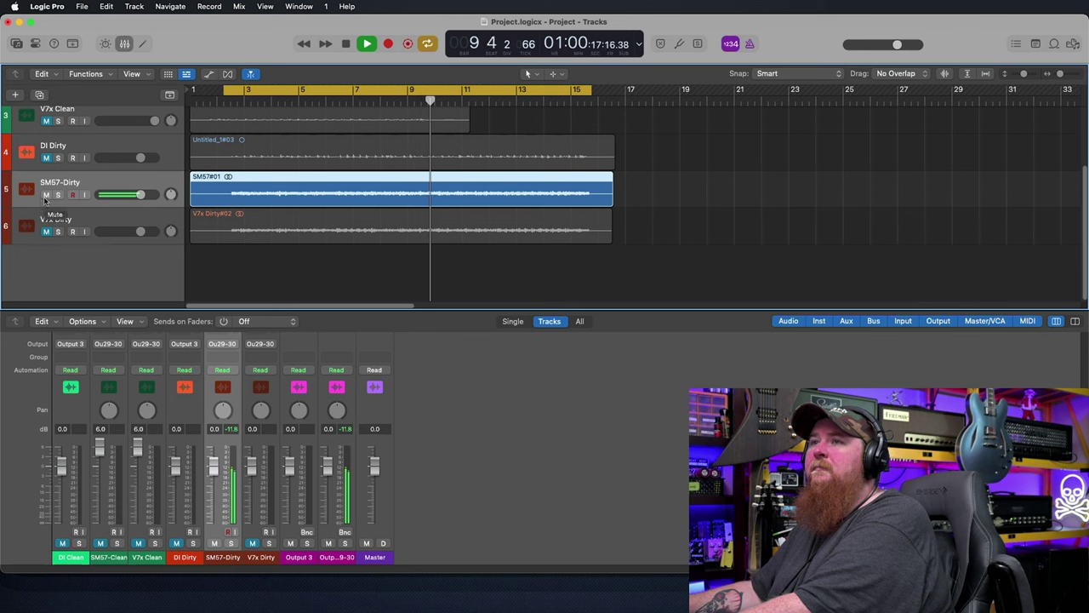
pyautogui.click(112, 270)
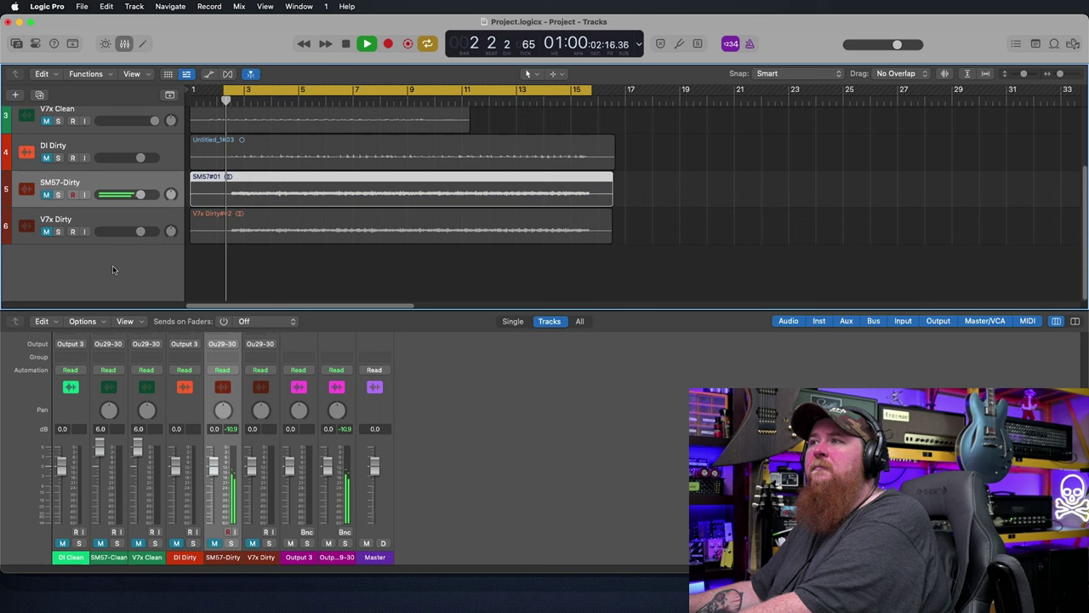
pyautogui.press('space')
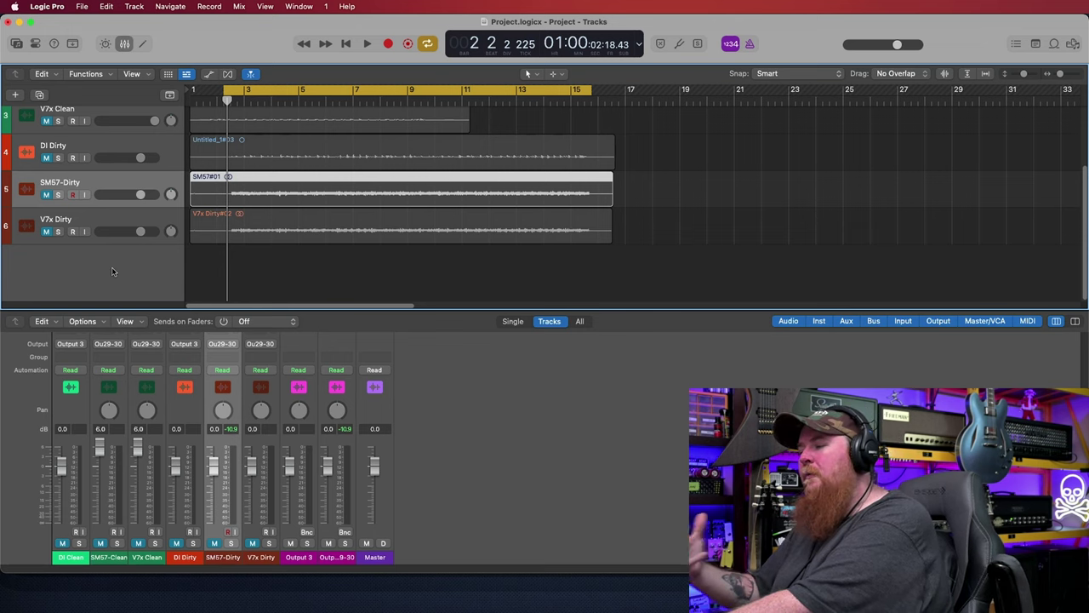
# - Unmute the V7x Dirty track, play it alone through the cycle range, then stop and mute it
pyautogui.click(95, 218)
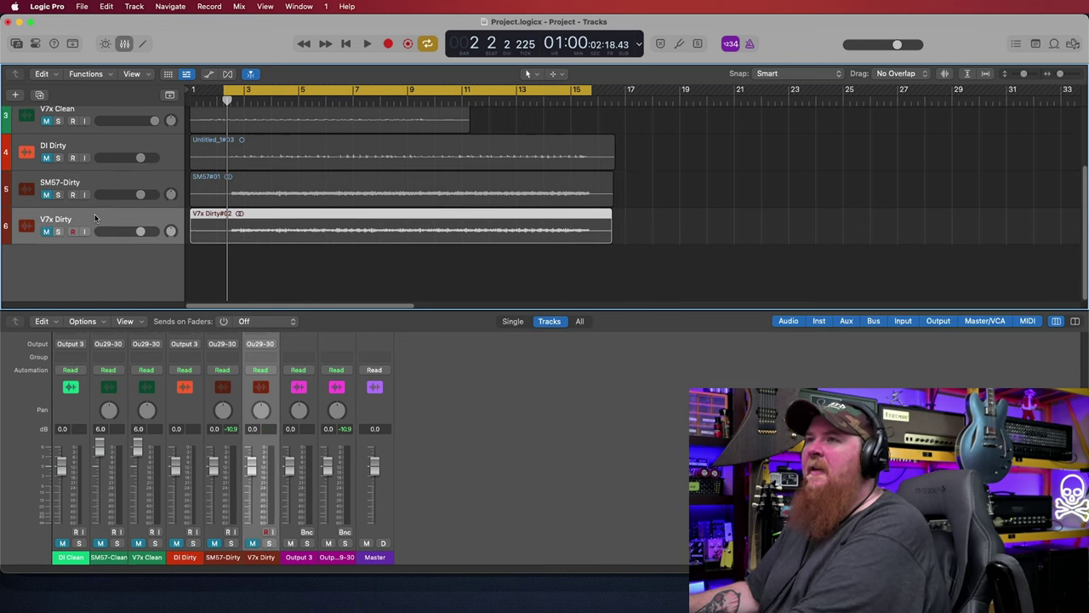
pyautogui.press('s')
pyautogui.press('space')
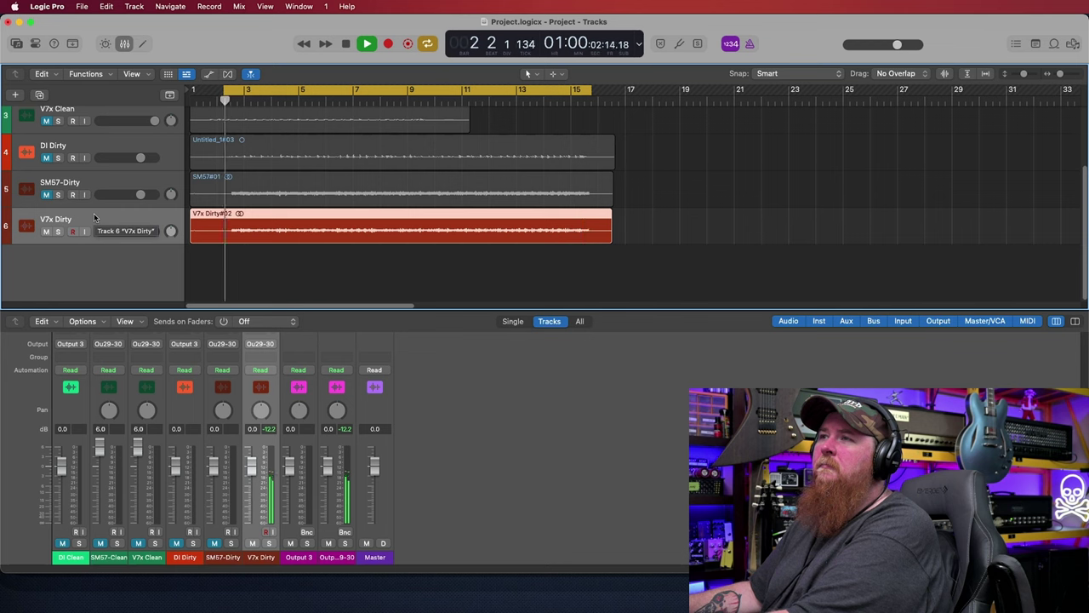
pyautogui.press('space')
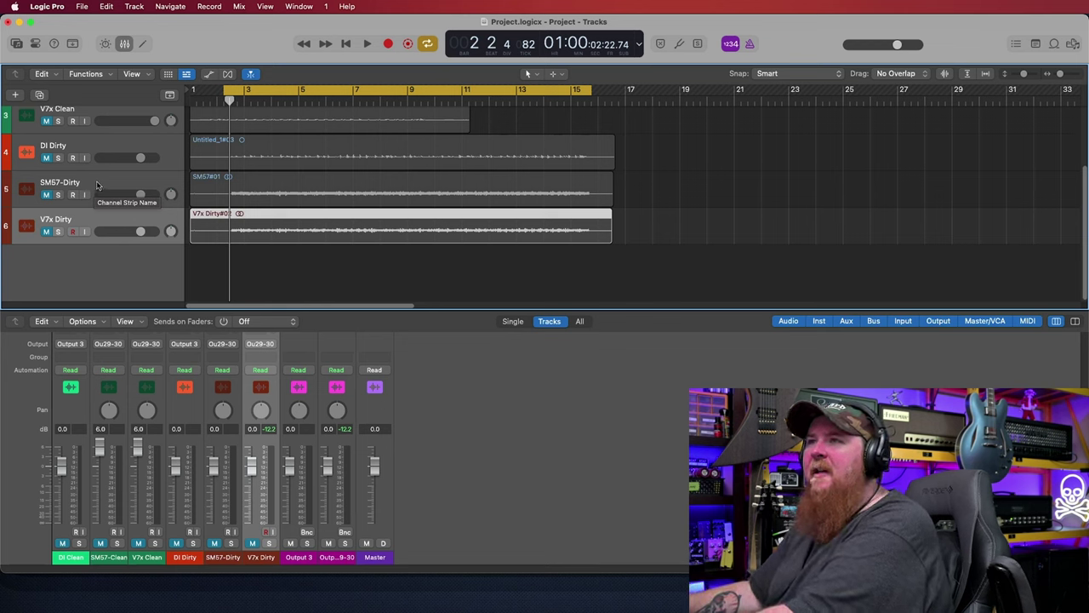
# - Compare the dirty takes by playing SM57-Dirty alone, then switching to V7x Dirty alone as the cycle restarts
pyautogui.click(96, 186)
pyautogui.press('space')
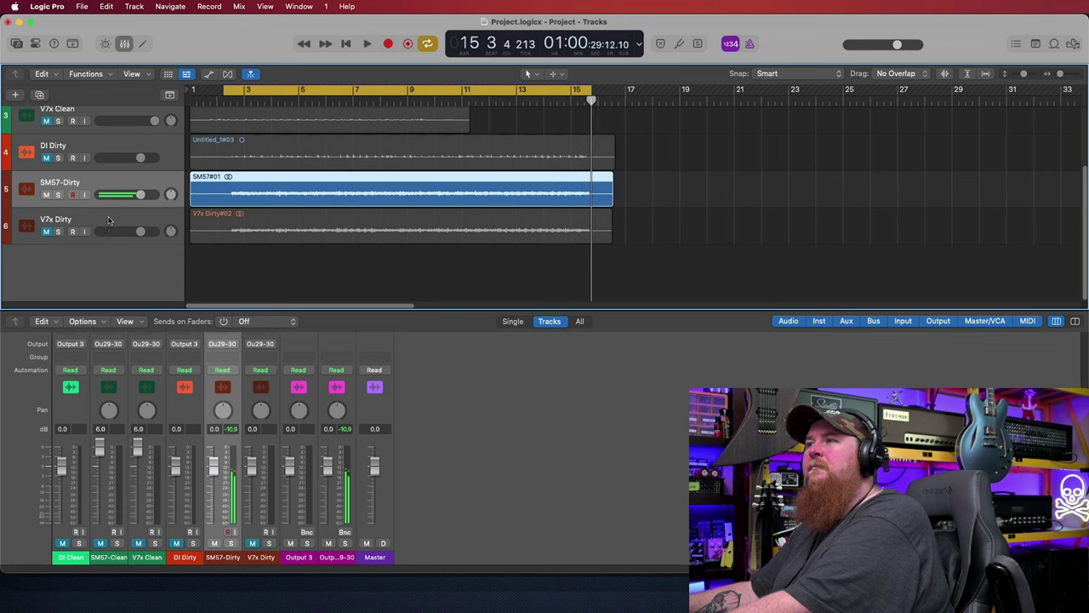
pyautogui.click(108, 222)
pyautogui.press('space')
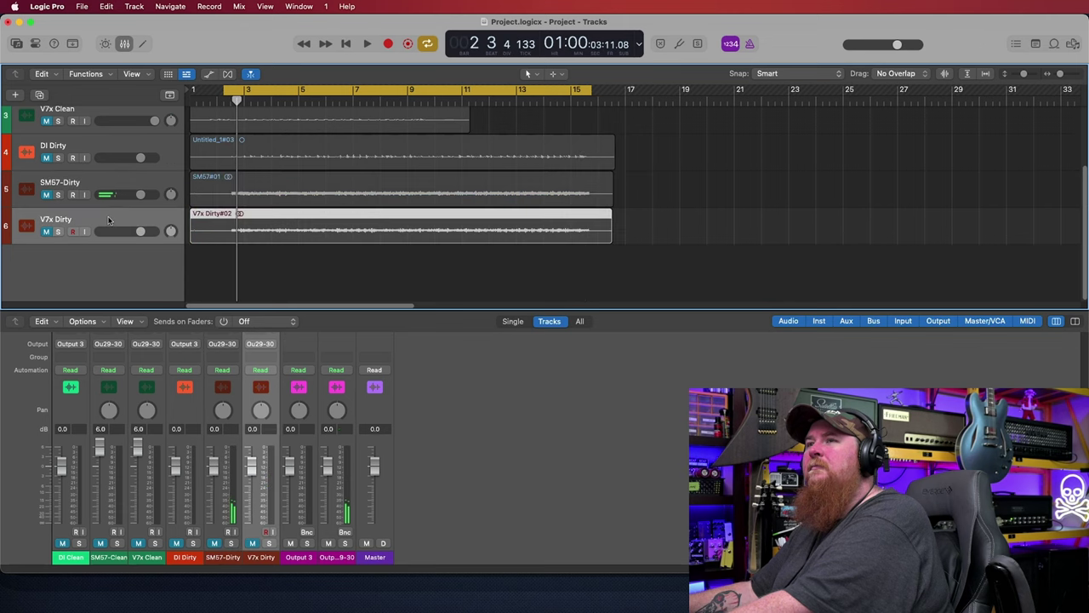
pyautogui.press('space')
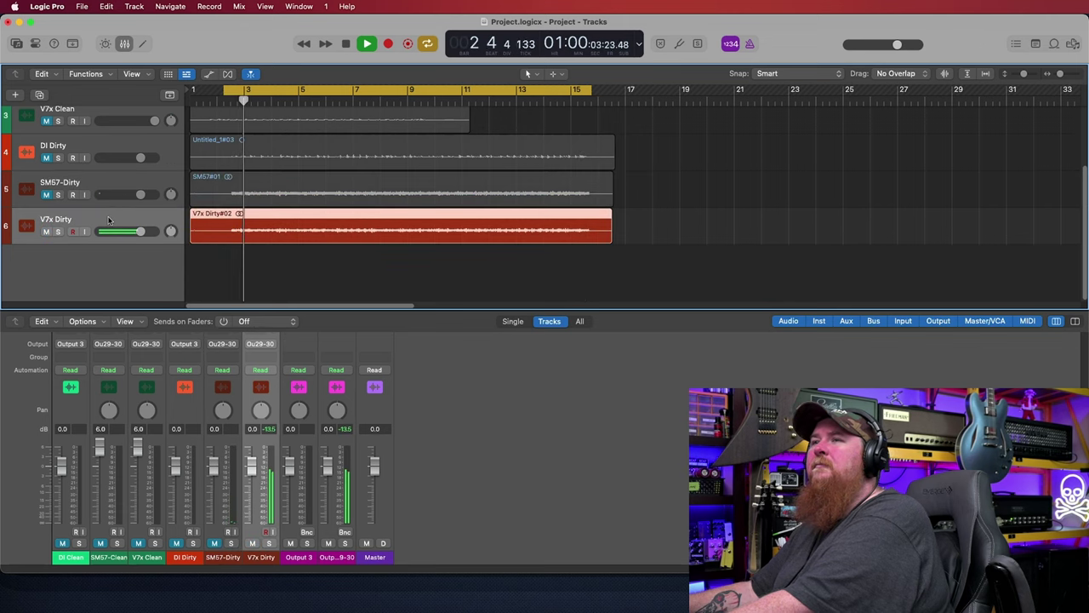